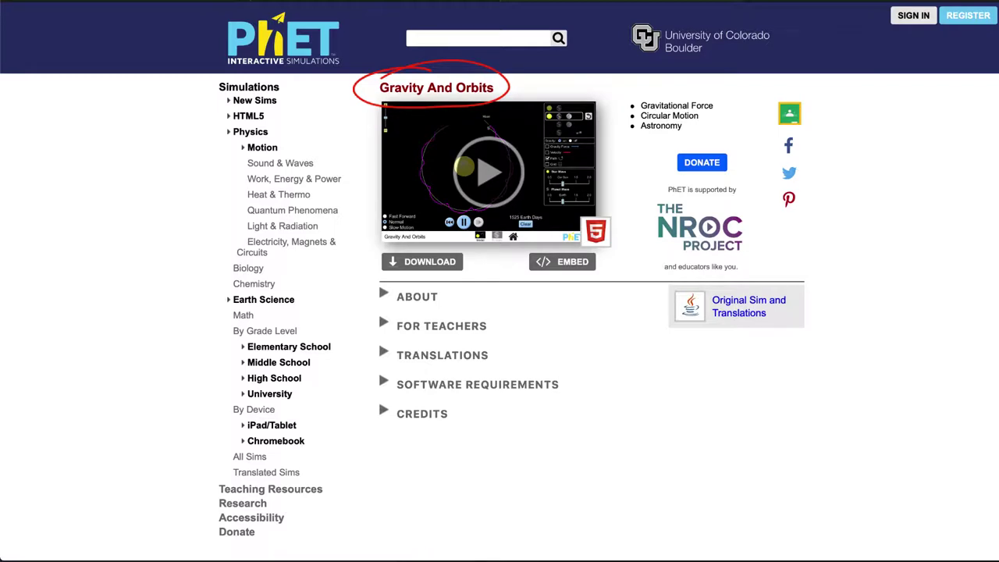
Annotate the Sun and Earth model's control panel with pen strokes.
{"action": "left_click_drag", "start_coordinate": [541, 88], "coordinate": [499, 160]}
{"action": "left_click_drag", "start_coordinate": [485, 126], "coordinate": [537, 146]}
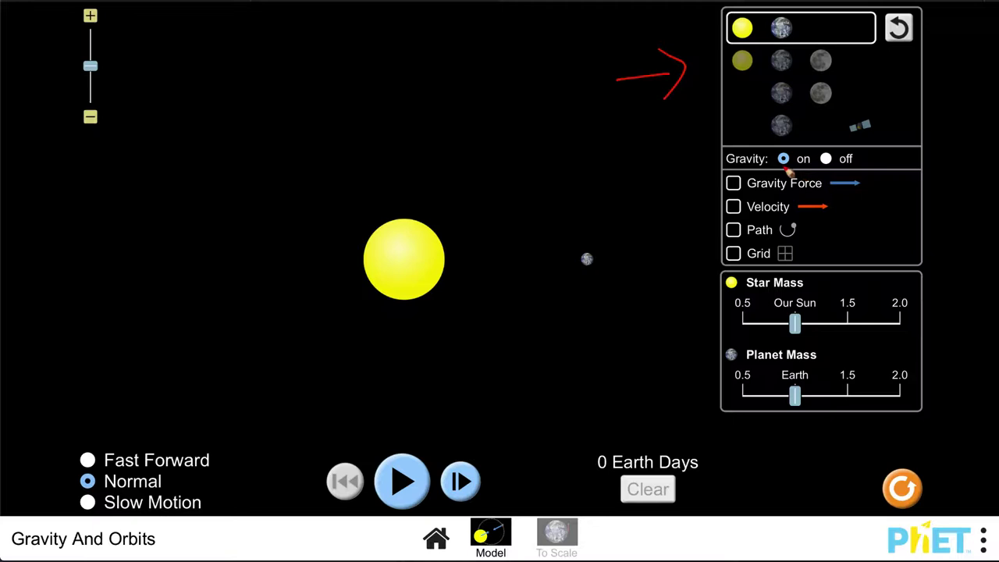
{"action": "mouse_move", "coordinate": [716, 173]}
{"action": "left_mouse_down"}
{"action": "mouse_move", "coordinate": [712, 219]}
{"action": "mouse_move", "coordinate": [717, 248]}
{"action": "left_mouse_up"}
{"action": "left_click_drag", "start_coordinate": [672, 306], "coordinate": [699, 316]}
{"action": "mouse_move", "coordinate": [687, 380]}
{"action": "left_mouse_down"}
{"action": "mouse_move", "coordinate": [707, 382]}
{"action": "mouse_move", "coordinate": [707, 397]}
{"action": "left_mouse_up"}
Exit the pen and turn on the Gravity Force and Velocity arrows.
{"action": "key", "text": "Escape"}
{"action": "left_click", "coordinate": [733, 185]}
{"action": "left_click", "coordinate": [735, 207]}
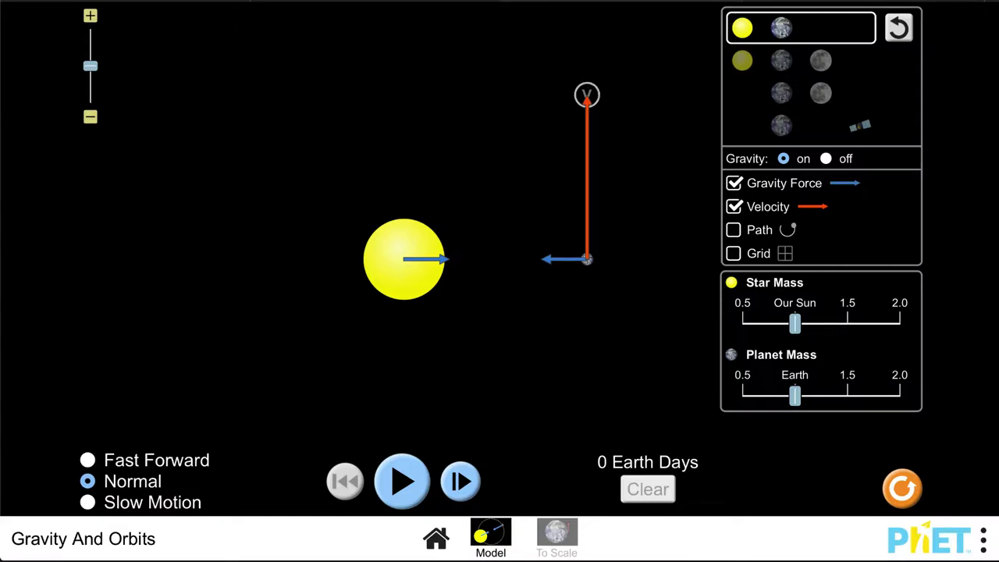
Turn on Path and Grid, then run Earth's orbit and pause at 317 Earth Days.
{"action": "left_click", "coordinate": [733, 229]}
{"action": "left_click", "coordinate": [733, 253]}
{"action": "left_click", "coordinate": [402, 481]}
{"action": "mouse_move", "coordinate": [550, 117]}
{"action": "left_mouse_down"}
{"action": "mouse_move", "coordinate": [567, 98]}
{"action": "mouse_move", "coordinate": [560, 117]}
{"action": "left_mouse_up"}
{"action": "left_click", "coordinate": [399, 482]}
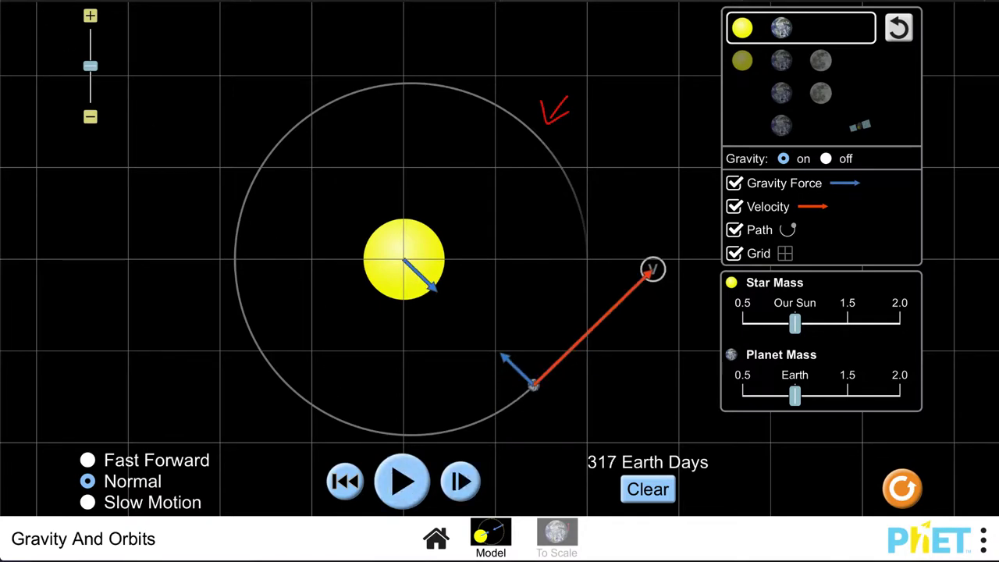
{"action": "mouse_move", "coordinate": [587, 250]}
{"action": "left_mouse_down"}
{"action": "mouse_move", "coordinate": [590, 270]}
{"action": "mouse_move", "coordinate": [588, 250]}
{"action": "left_mouse_up"}
{"action": "mouse_move", "coordinate": [234, 266]}
{"action": "left_mouse_down"}
{"action": "mouse_move", "coordinate": [235, 275]}
{"action": "mouse_move", "coordinate": [236, 238]}
{"action": "left_mouse_up"}
{"action": "mouse_move", "coordinate": [404, 261]}
{"action": "left_mouse_down"}
{"action": "mouse_move", "coordinate": [427, 275]}
{"action": "mouse_move", "coordinate": [535, 283]}
{"action": "mouse_move", "coordinate": [584, 267]}
{"action": "left_mouse_up"}
{"action": "mouse_move", "coordinate": [403, 260]}
{"action": "left_mouse_down"}
{"action": "mouse_move", "coordinate": [326, 287]}
{"action": "mouse_move", "coordinate": [242, 267]}
{"action": "left_mouse_up"}
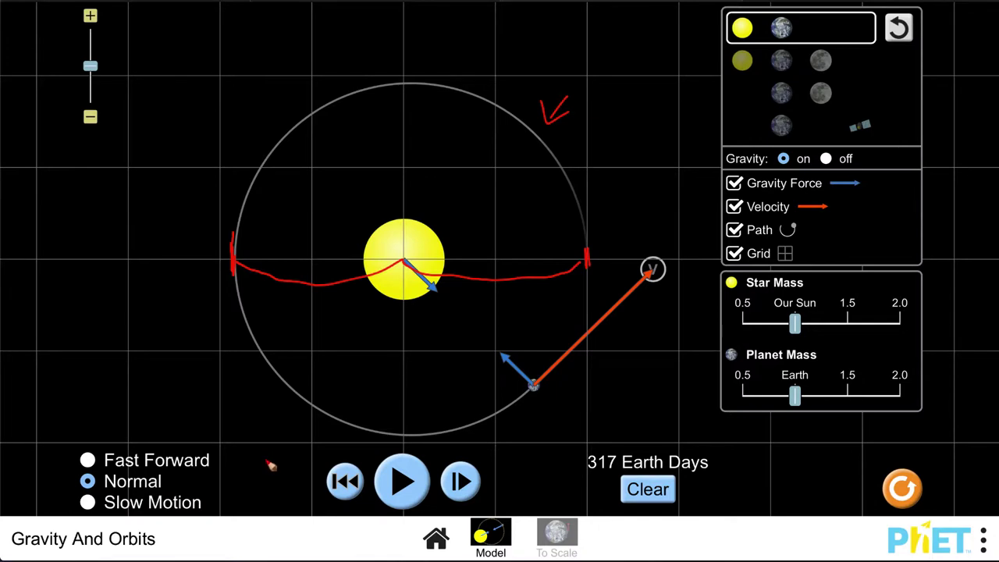
{"action": "key", "text": "Escape"}
Resume the orbit, raise Star Mass toward 1.5, then return it to Our Sun.
{"action": "left_click", "coordinate": [407, 484]}
{"action": "left_click_drag", "start_coordinate": [795, 325], "coordinate": [844, 324]}
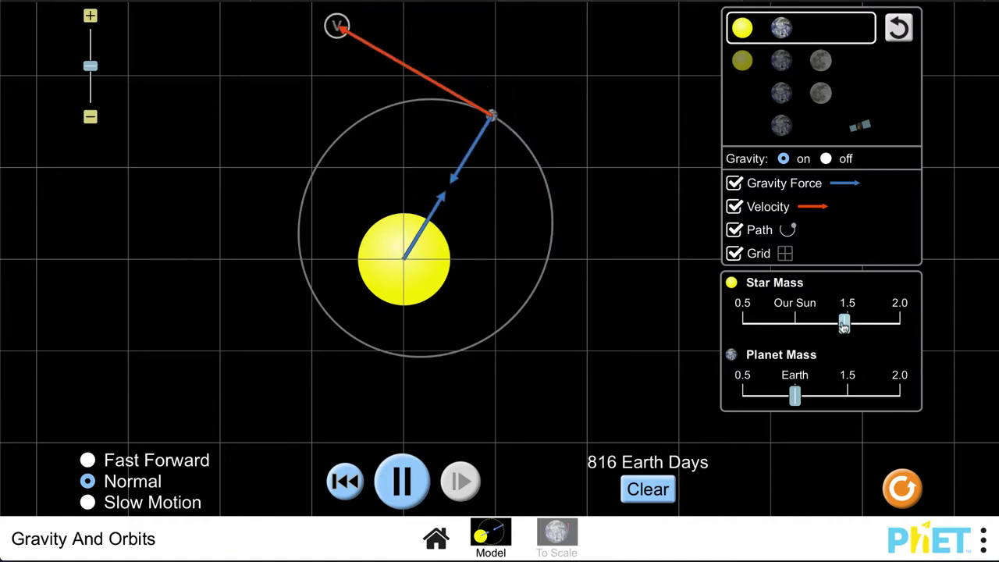
{"action": "left_click_drag", "start_coordinate": [845, 327], "coordinate": [798, 327]}
Reset All, start the orbit, and show Velocity, Path and Grid.
{"action": "left_click", "coordinate": [900, 487]}
{"action": "left_click", "coordinate": [402, 481]}
{"action": "left_click", "coordinate": [734, 207]}
{"action": "left_click", "coordinate": [734, 230]}
{"action": "left_click", "coordinate": [734, 253]}
Make the planet heavier than Earth, then lighter, and shrink star mass toward 0.5.
{"action": "left_click_drag", "start_coordinate": [795, 397], "coordinate": [900, 401]}
{"action": "left_click_drag", "start_coordinate": [902, 399], "coordinate": [738, 397]}
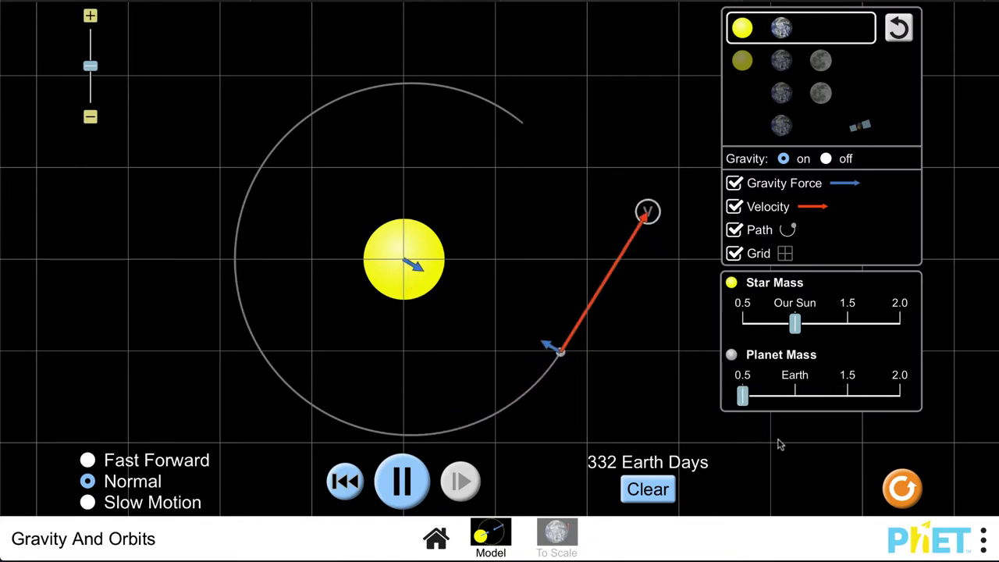
{"action": "left_click_drag", "start_coordinate": [795, 327], "coordinate": [743, 327]}
Reset, select the Sun, Earth and Moon system, and run it.
{"action": "left_click", "coordinate": [903, 491]}
{"action": "left_click", "coordinate": [781, 61]}
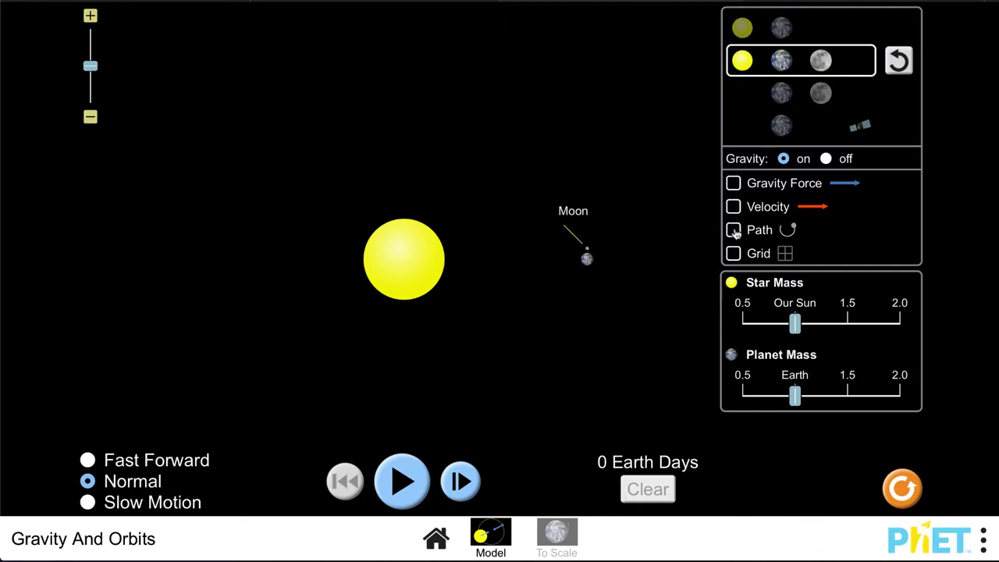
{"action": "left_click", "coordinate": [422, 502]}
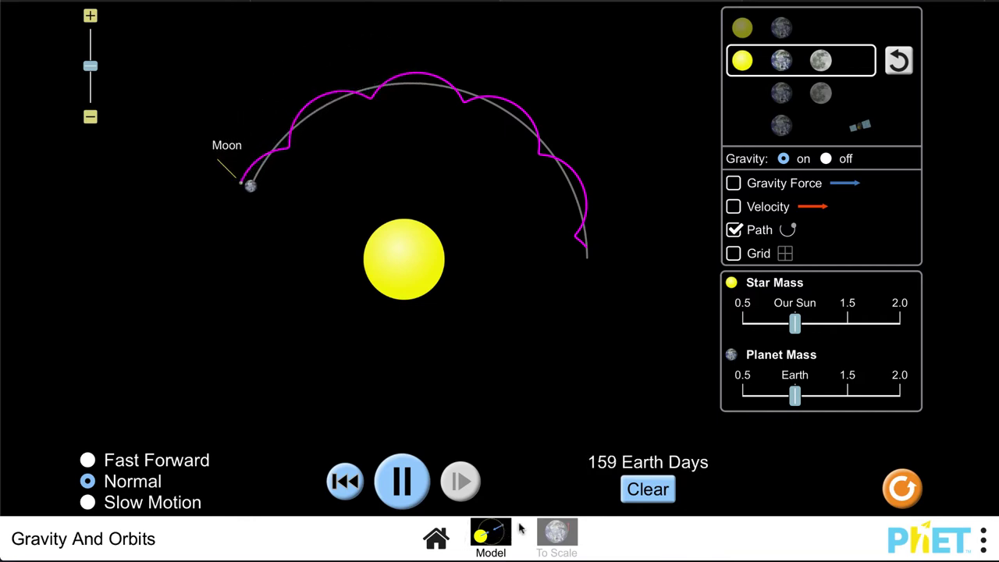
Uncheck Path to clear the old orbit trails.
{"action": "left_click", "coordinate": [735, 231]}
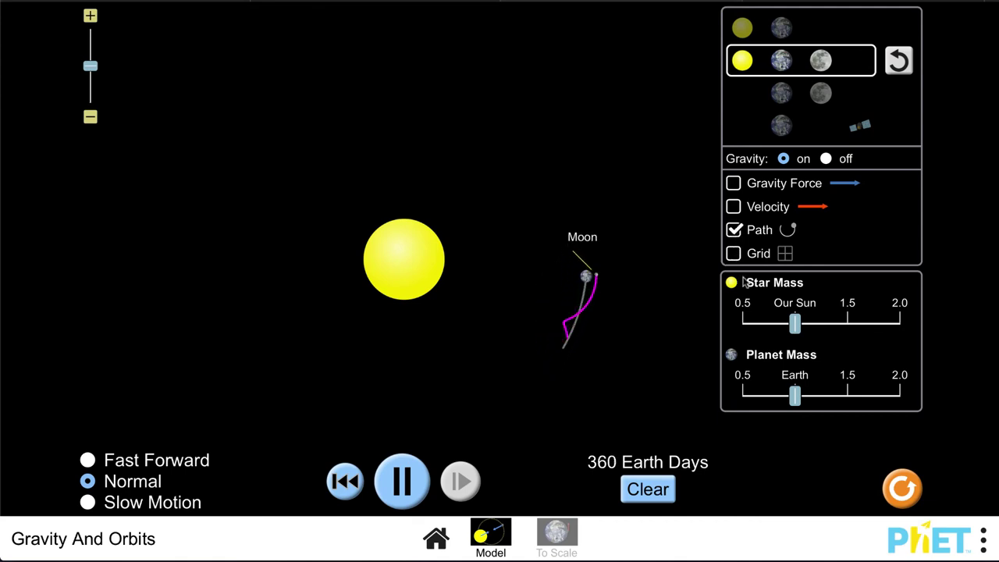